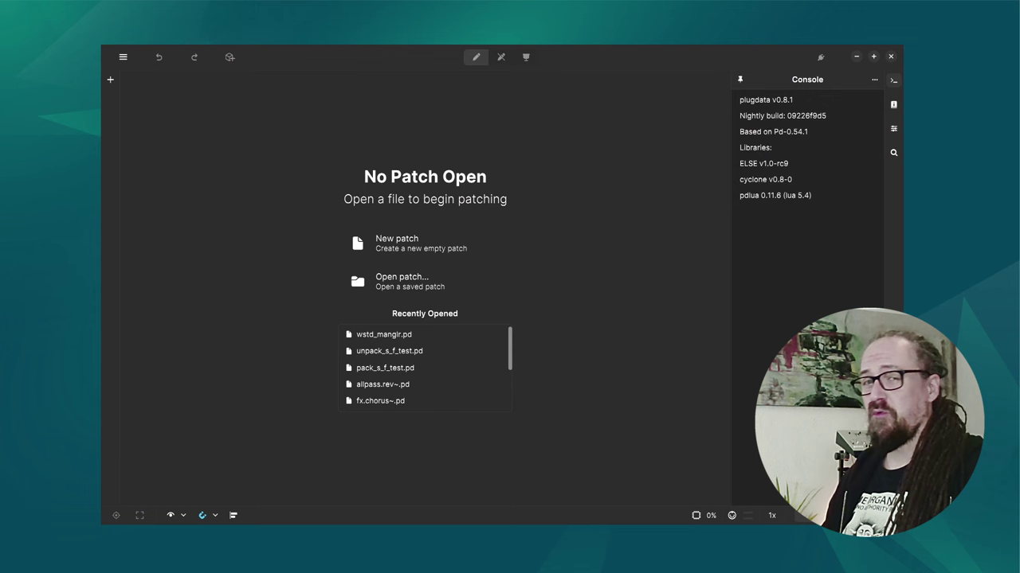
- Preview the light theme, revert to the dark theme, and create the empty patch Untitled-1
click(124, 57)
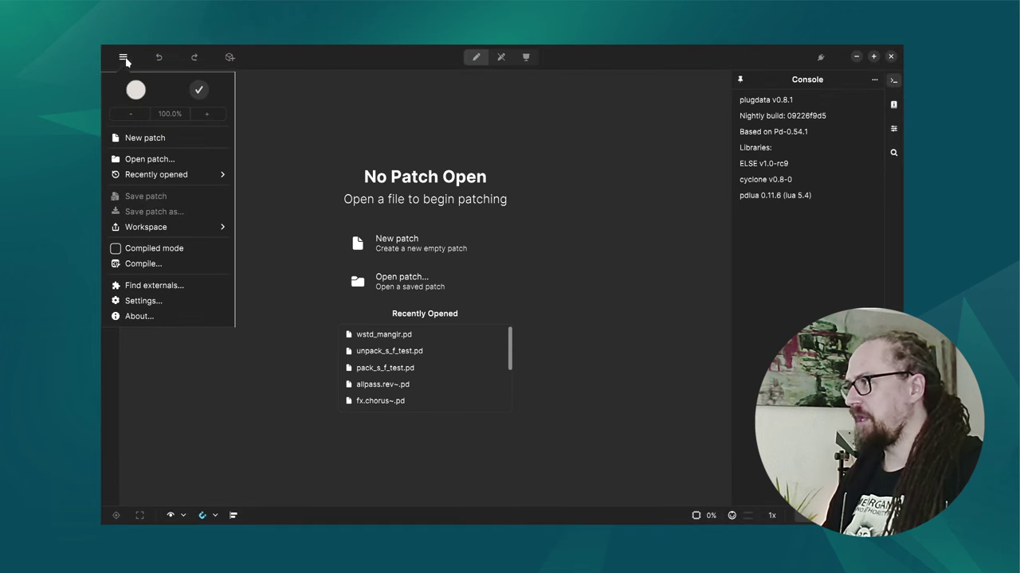
click(136, 90)
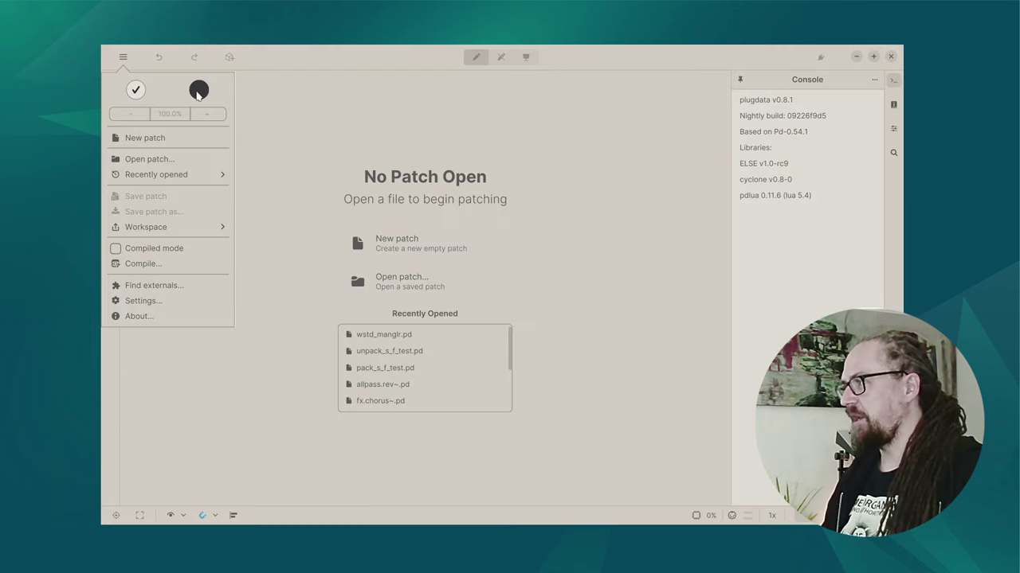
click(199, 90)
click(310, 99)
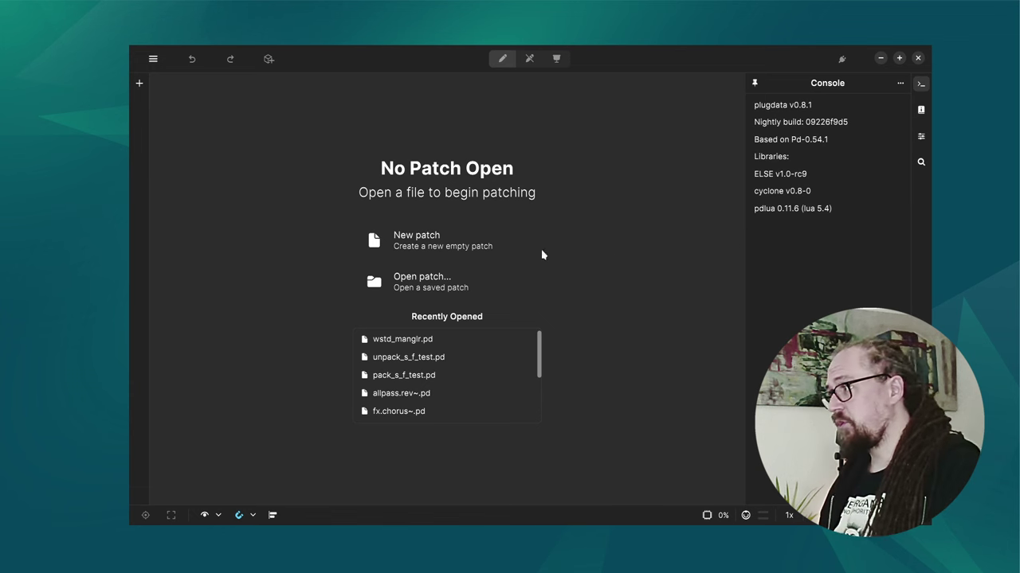
click(439, 241)
- Enable Compiled mode from the main menu and show the object browser's UI objects
click(154, 59)
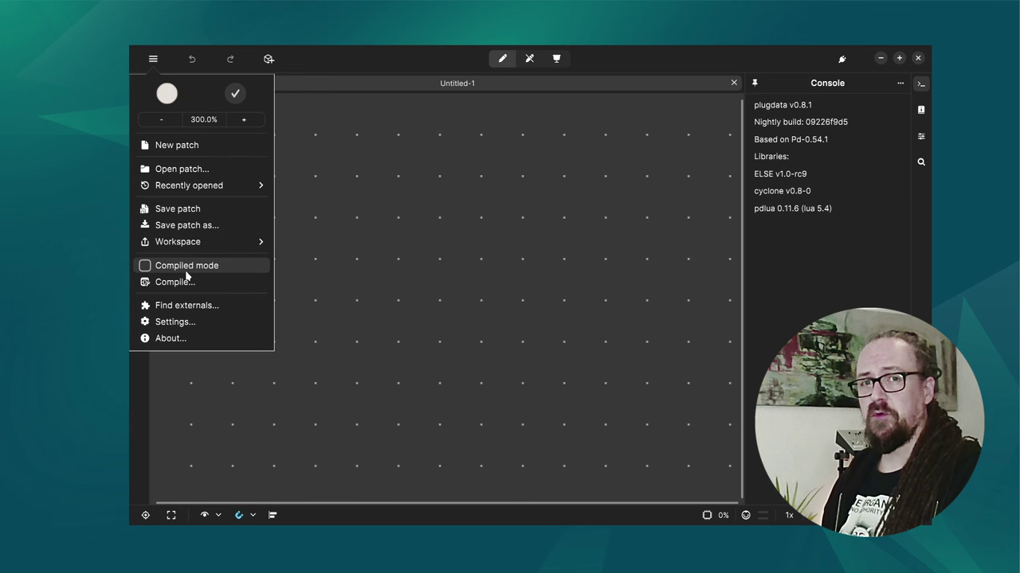
click(186, 275)
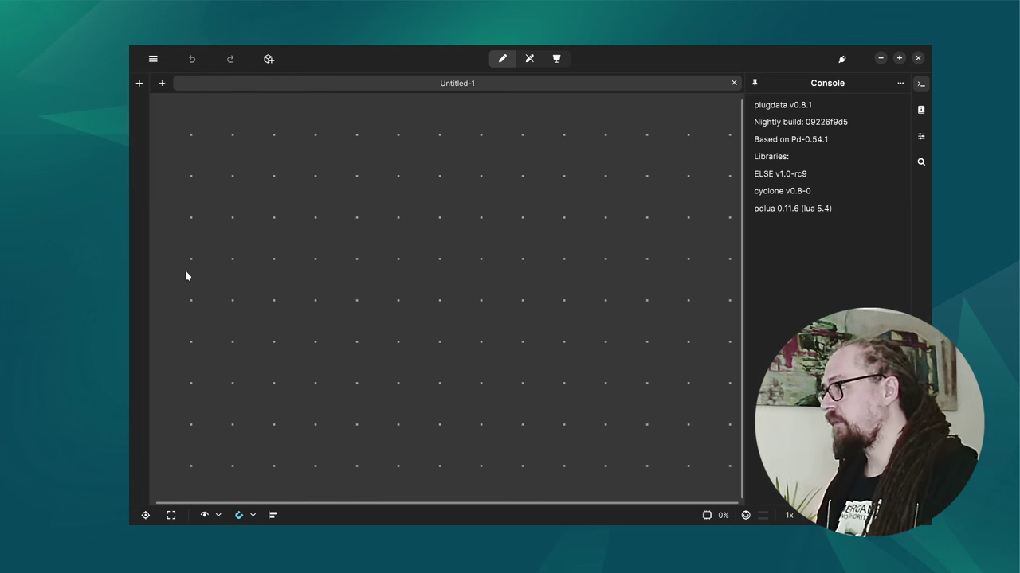
click(267, 59)
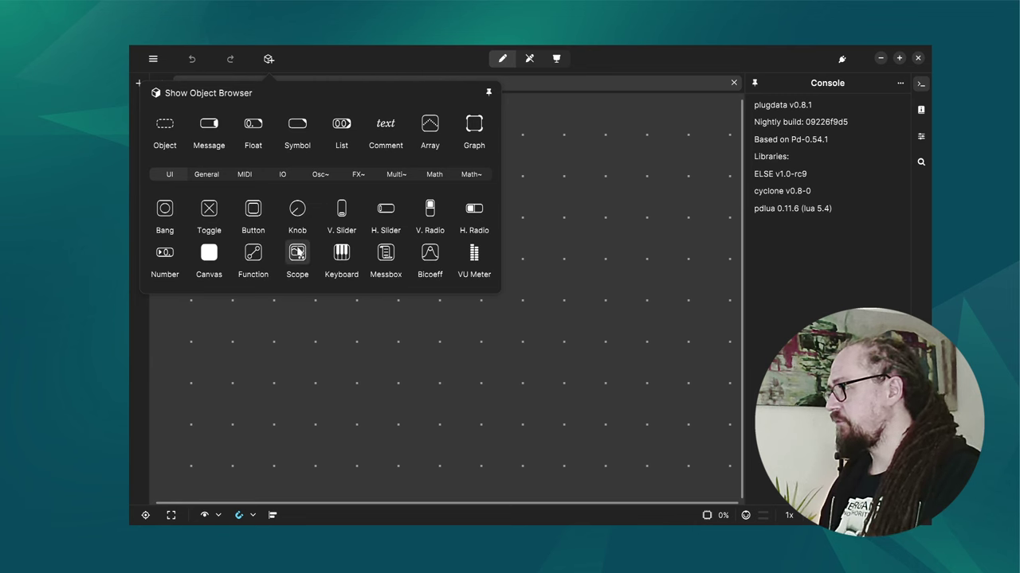
- Drop a Scope onto the canvas, check the console's oscope~ warning, and delete the scope
drag(297, 253, 407, 298)
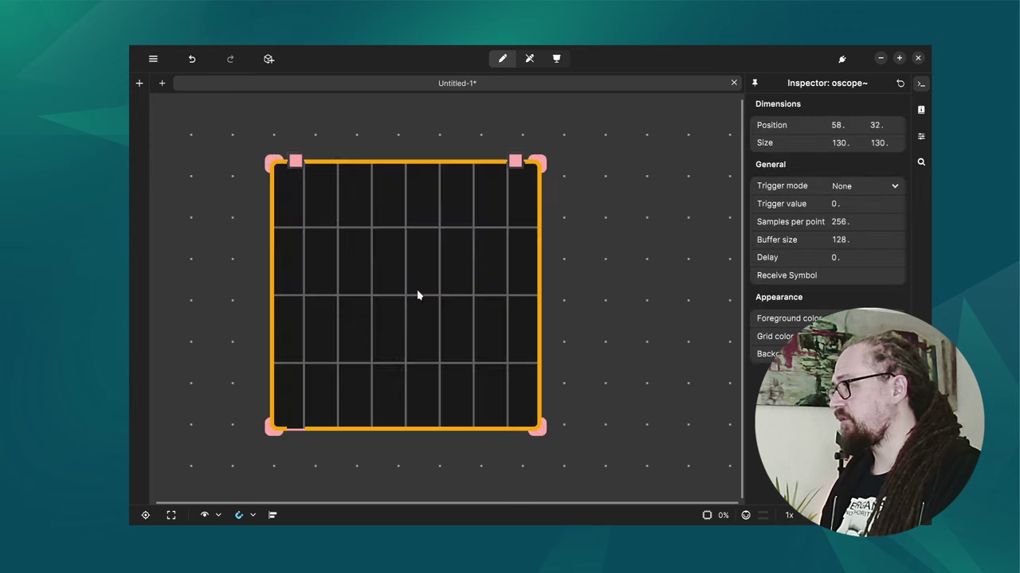
click(920, 83)
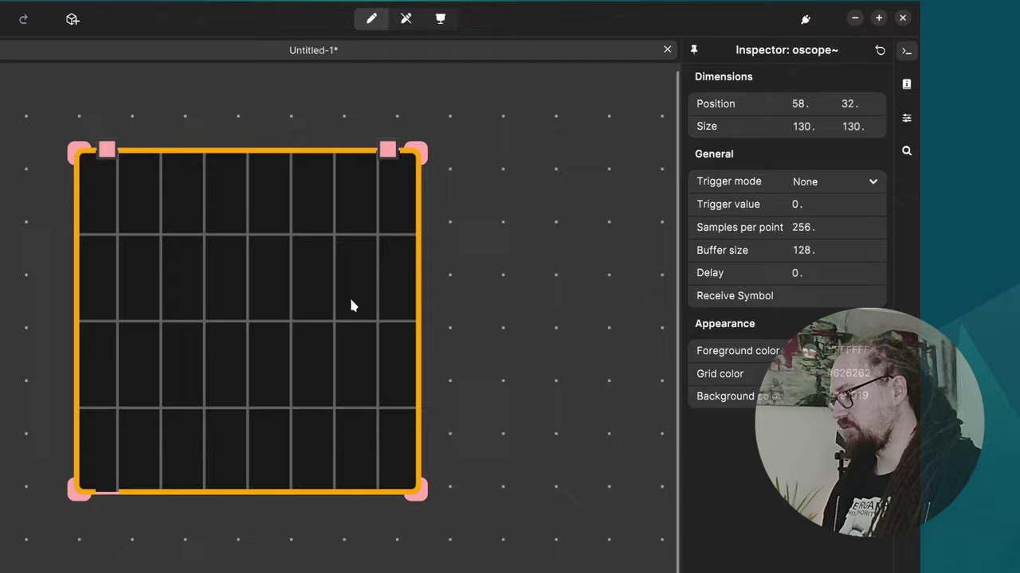
key(Delete)
scroll(487, 282, down, 3)
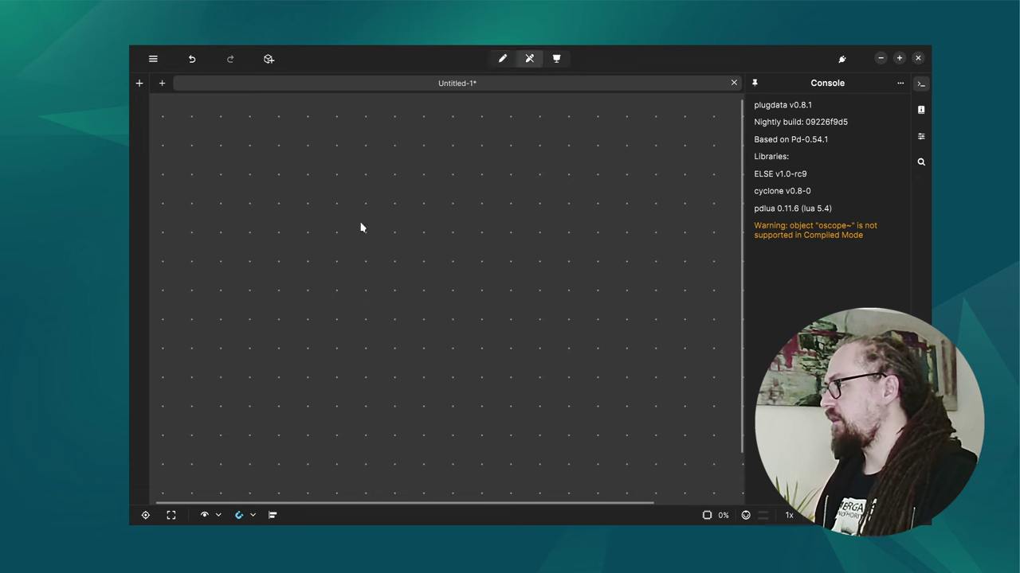
key(ctrl+1)
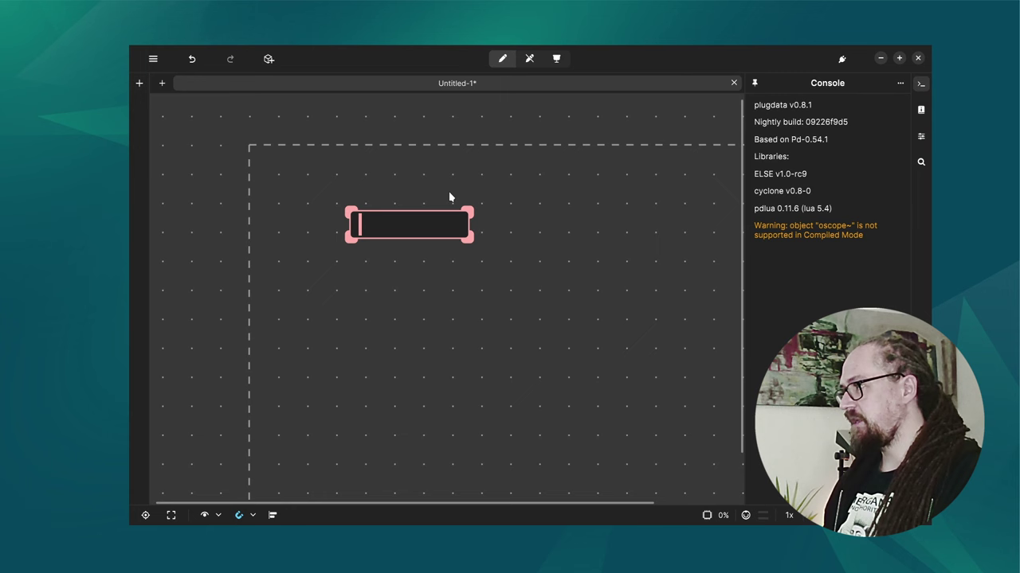
text(nthoeu)
key(BackSpace)
key(BackSpace)
key(BackSpace)
key(BackSpace)
key(BackSpace)
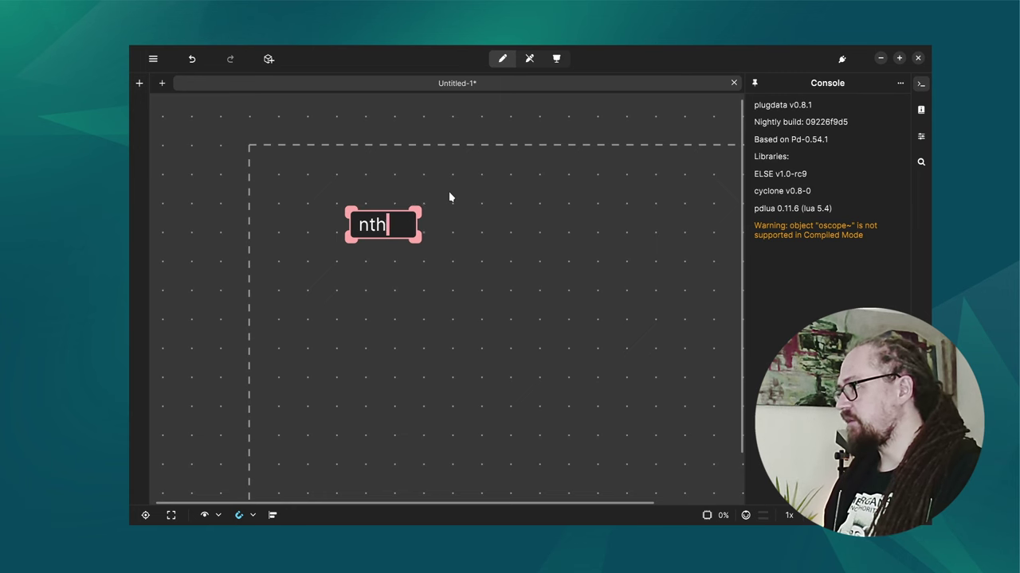
key(BackSpace)
text(osc)
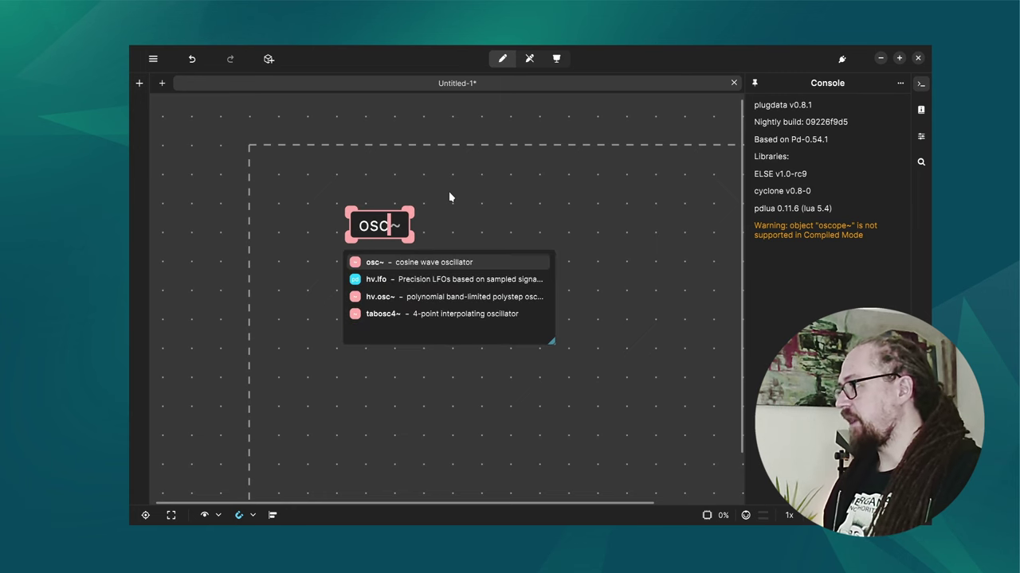
key(Left)
key(Left)
key(Down)
key(Down)
key(Down)
key(Down)
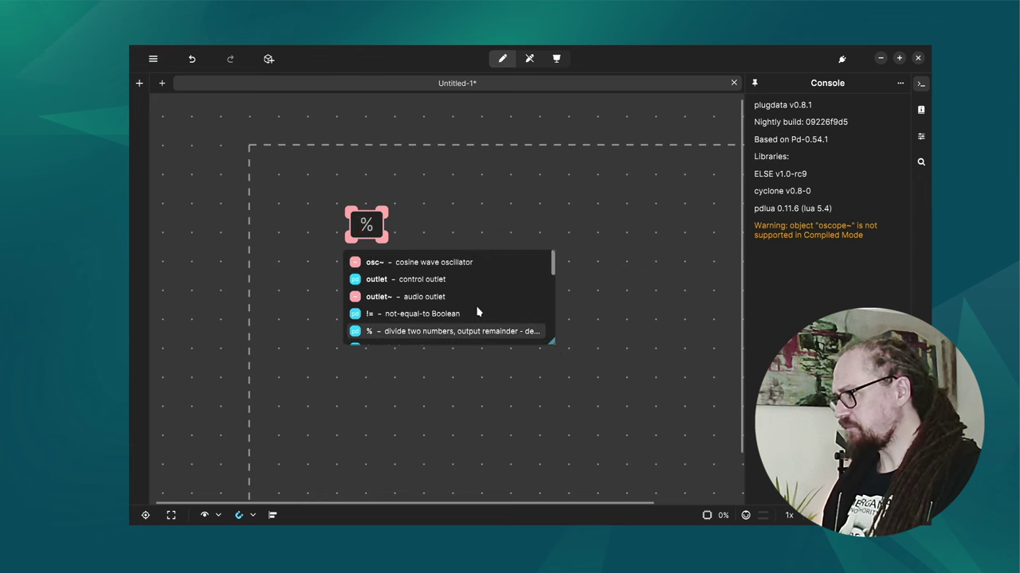
scroll(499, 291, down, 5)
scroll(499, 291, up, 5)
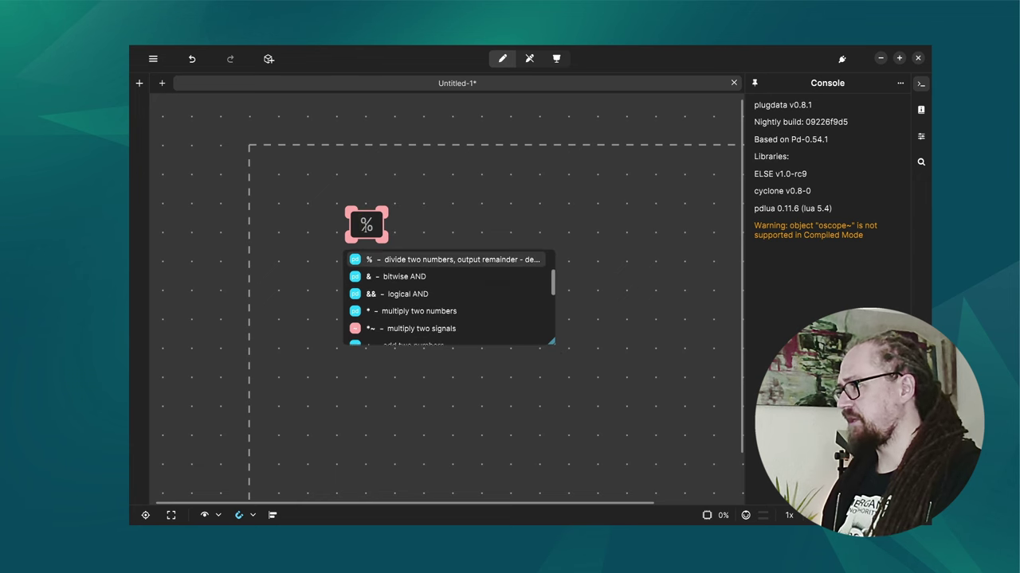
key(Escape)
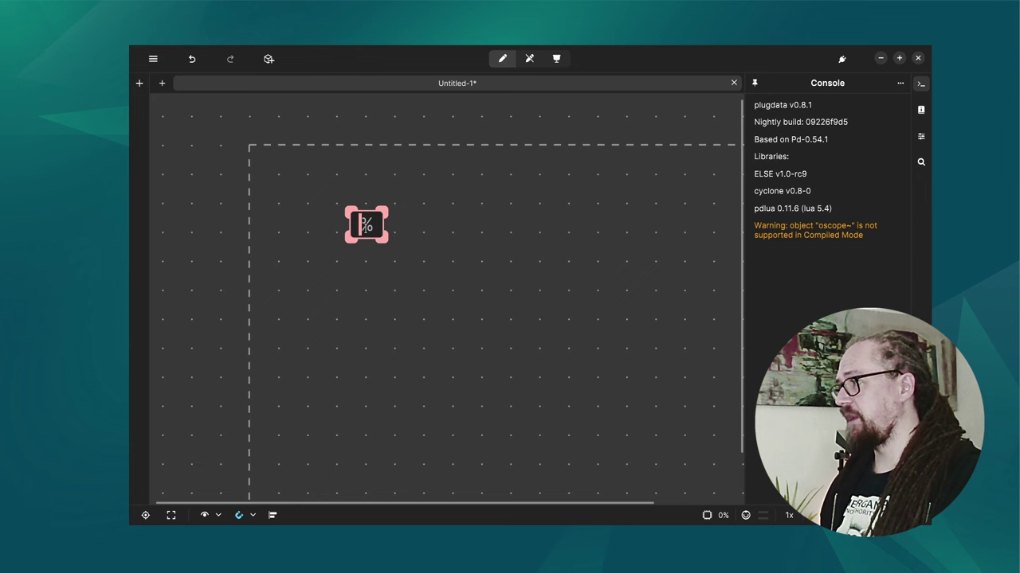
key(BackSpace)
click(405, 266)
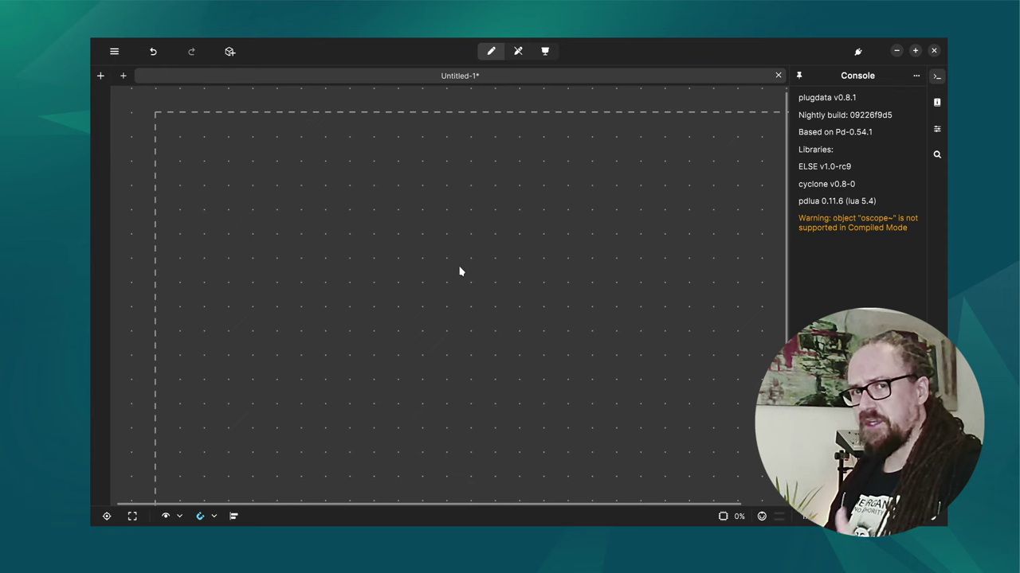
- Expand the Documentation Browser down to the 11.heavylib help patches folder
click(937, 102)
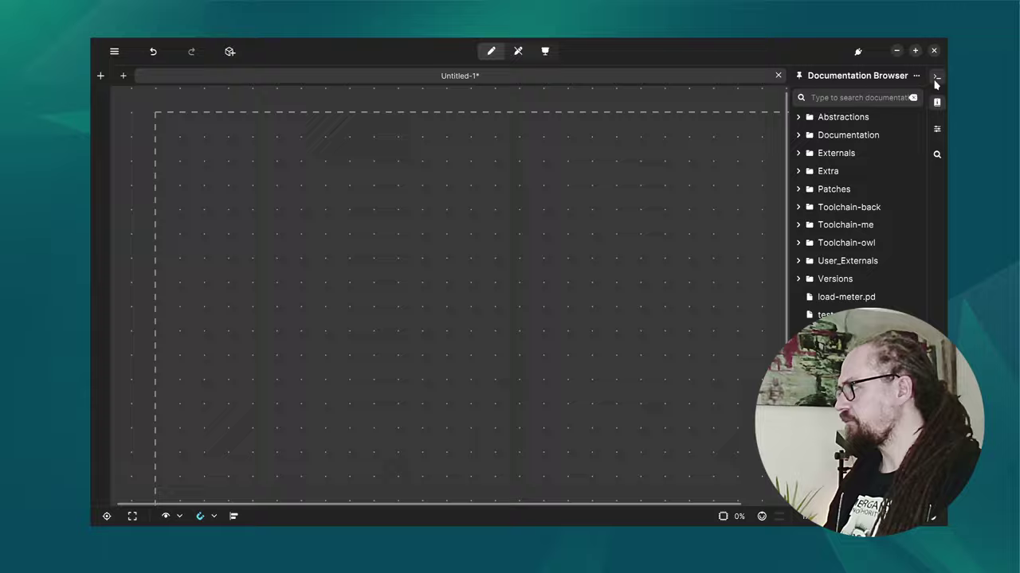
click(694, 151)
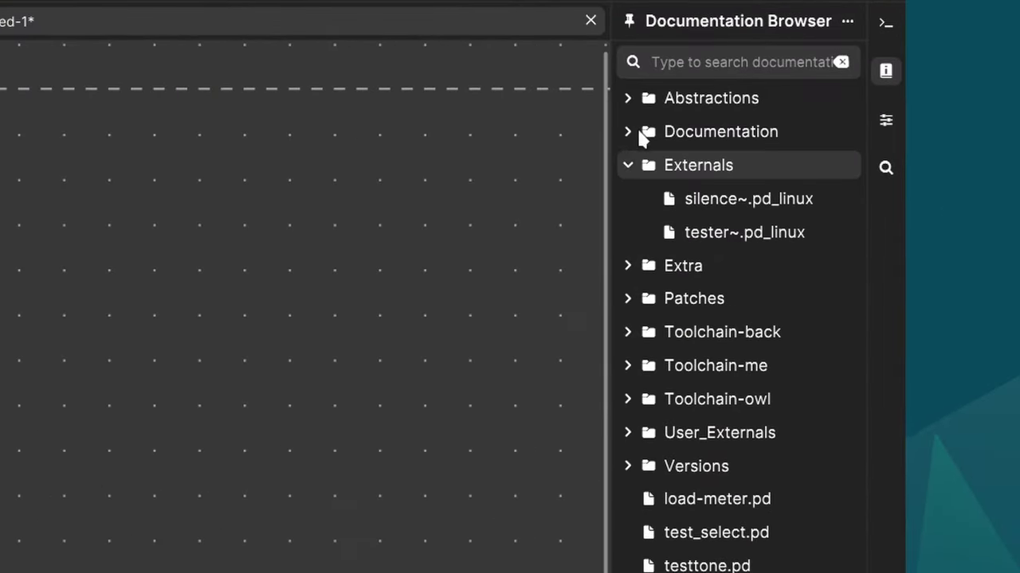
click(637, 131)
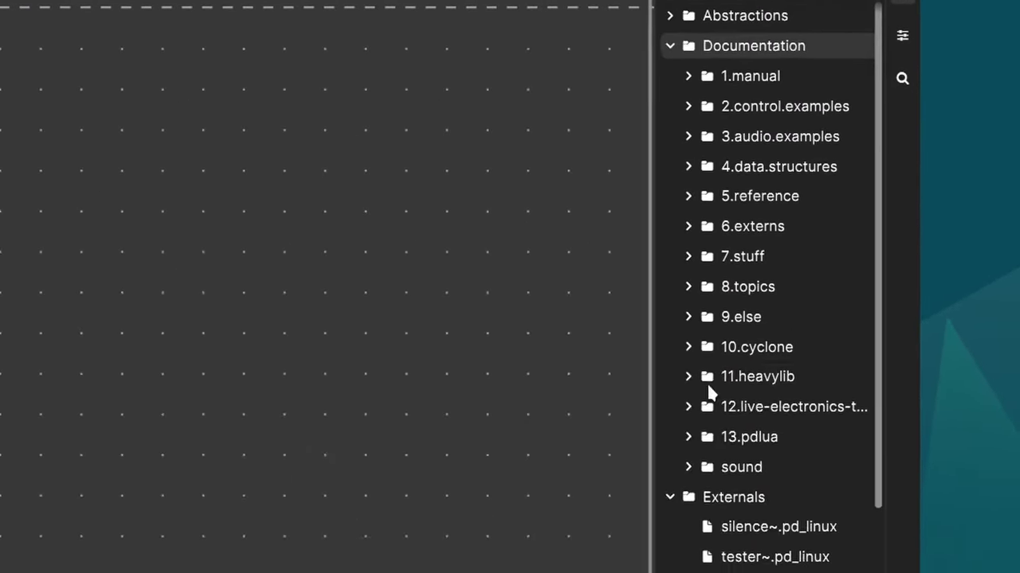
click(707, 380)
scroll(763, 385, down, 6)
scroll(770, 382, up, 5)
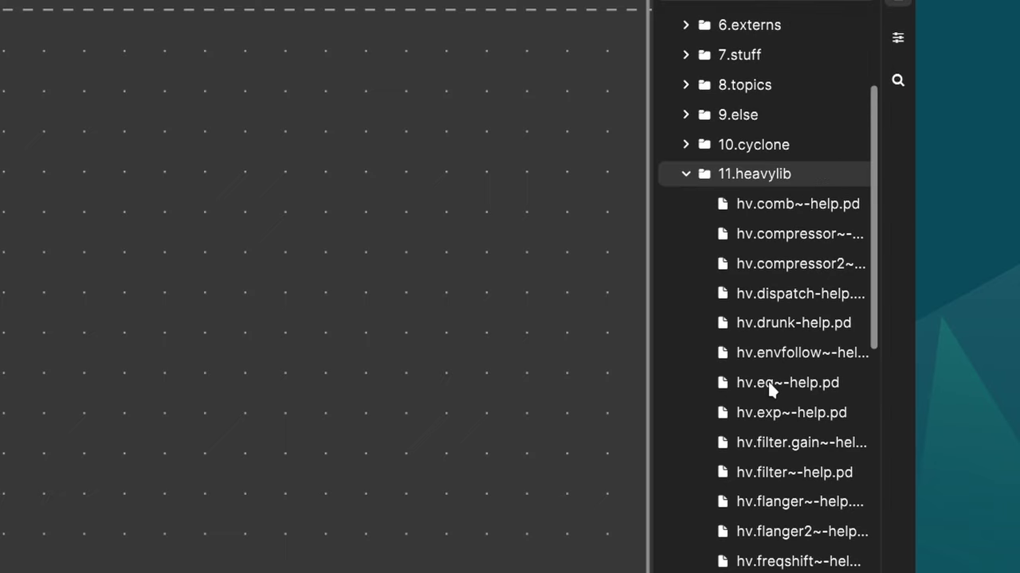
- Place a new object box reading 'hv.' while browsing the heavylib suggestions
key(ctrl+1)
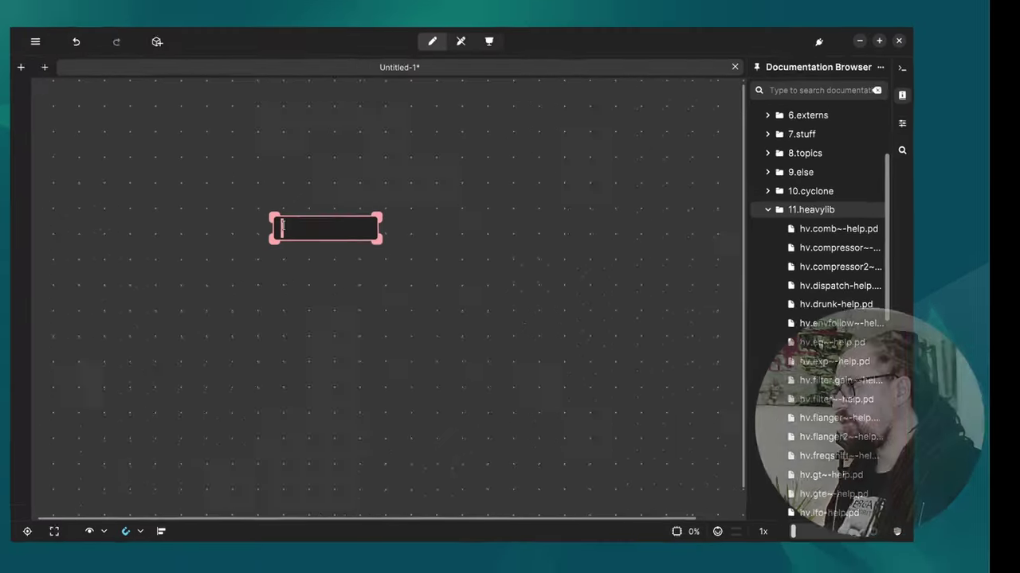
text(hv.)
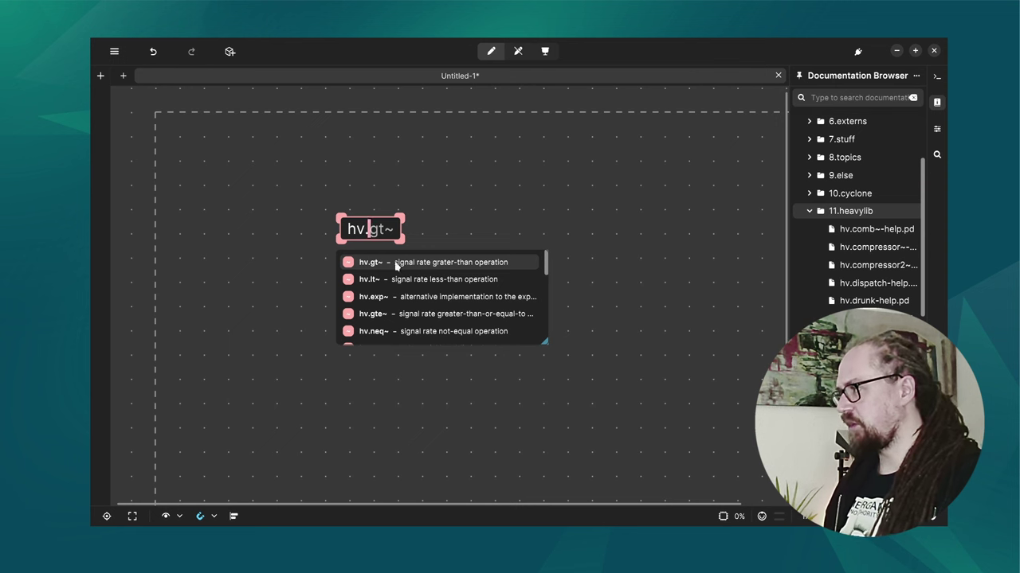
scroll(415, 291, down, 10)
text(.)
scroll(438, 295, up, 10)
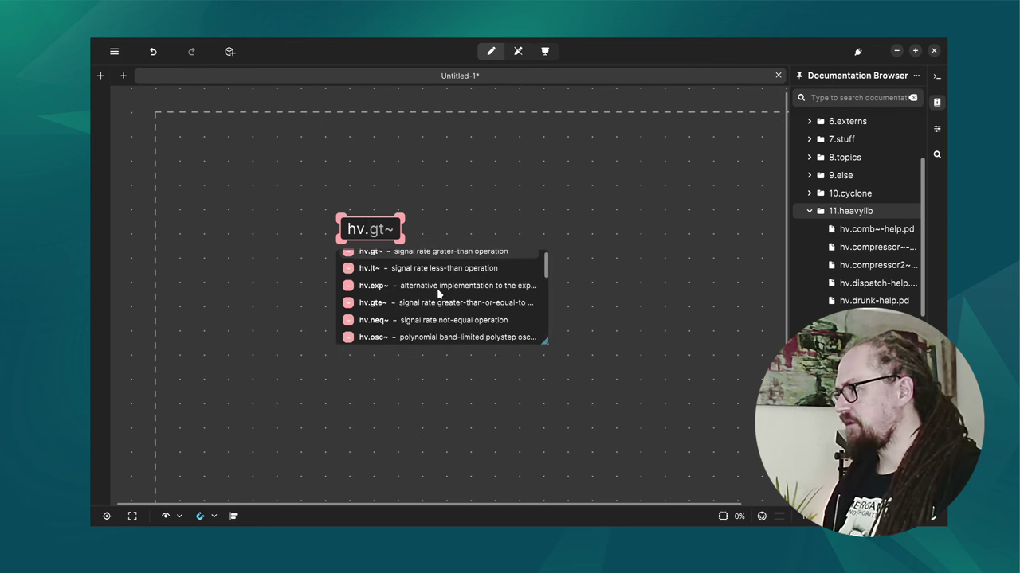
click(385, 160)
- Open the full Object Browser filtered to heavylib objects
click(219, 53)
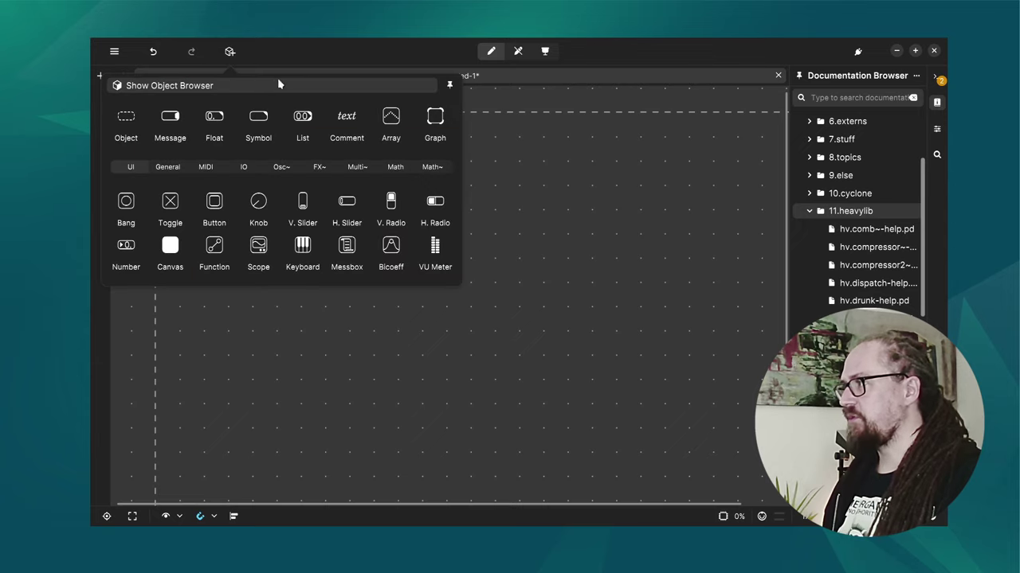
click(224, 90)
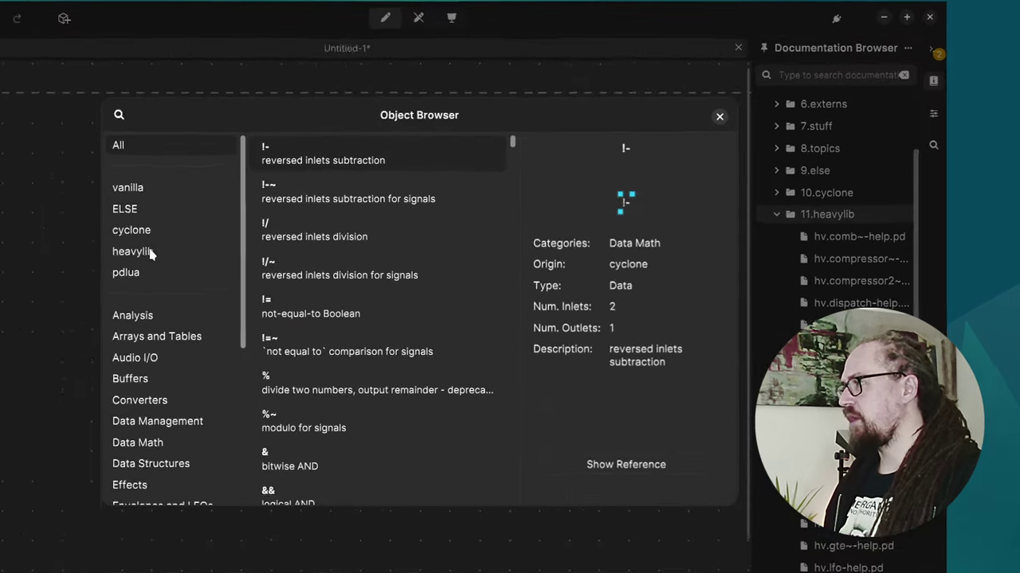
click(242, 247)
drag(478, 193, 479, 277)
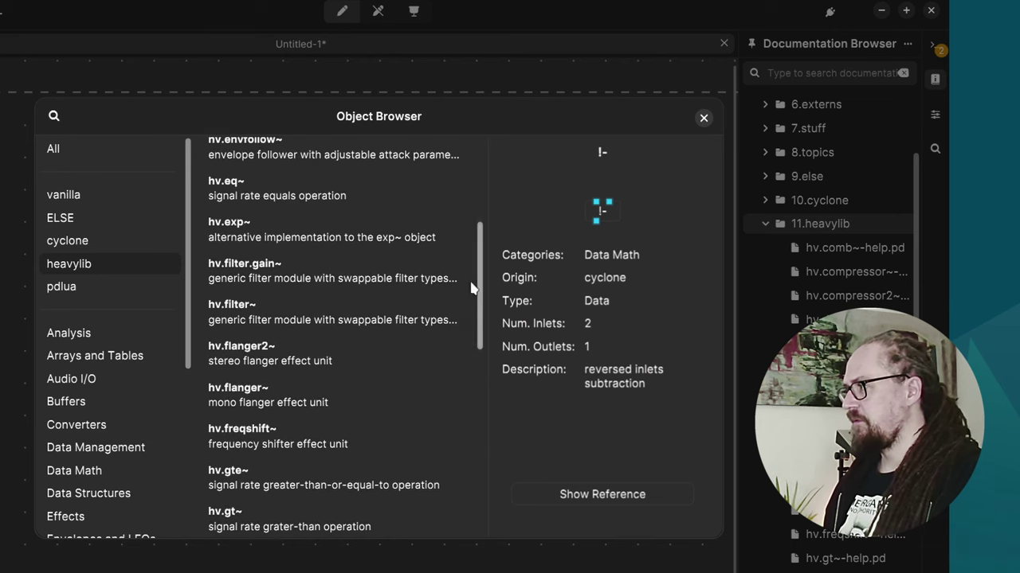
- Inspect the details of hv.filter~ and then hv.exp~
click(345, 313)
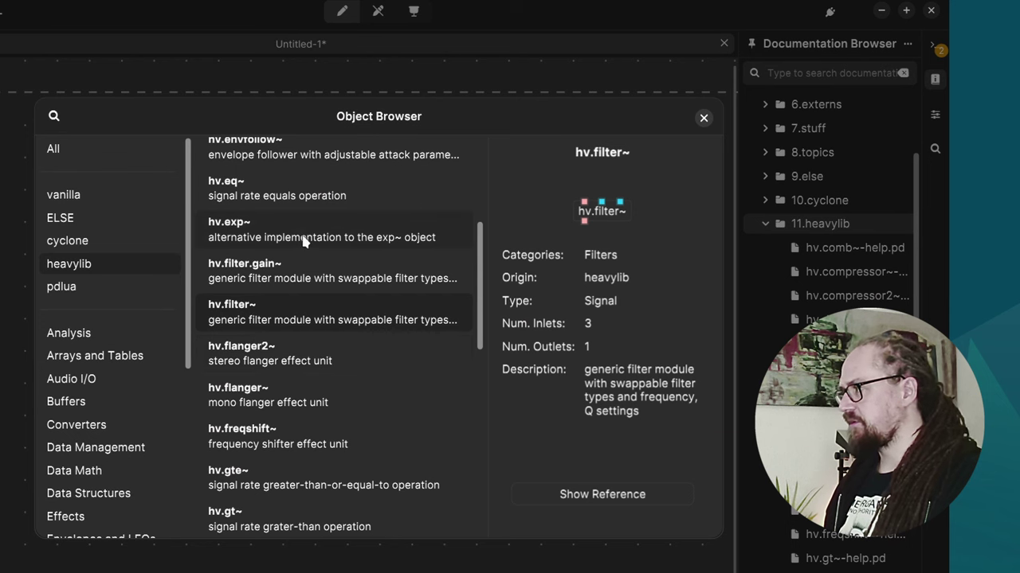
scroll(297, 232, up, 3)
scroll(239, 358, up, 1)
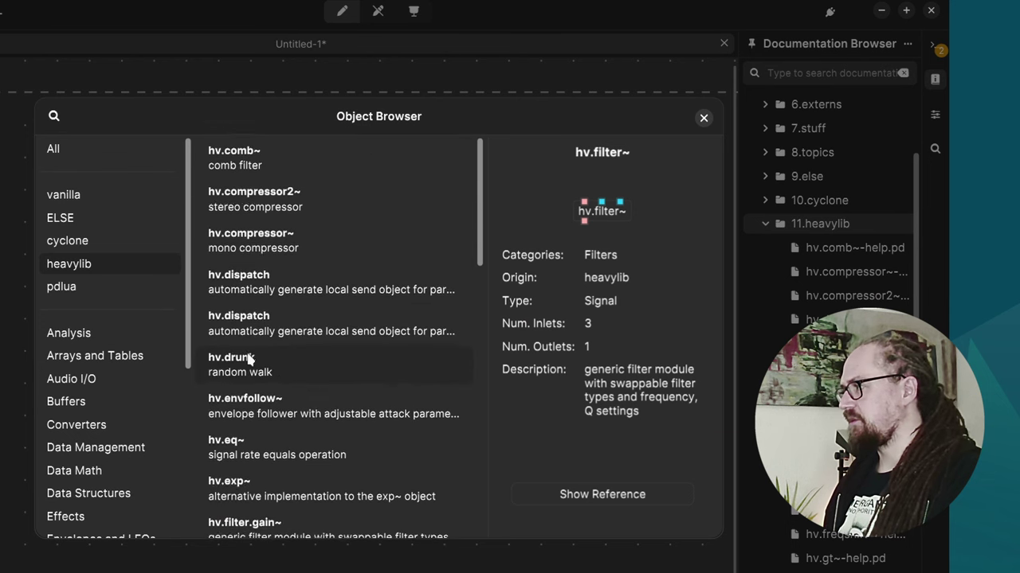
scroll(255, 363, down, 2)
click(256, 368)
scroll(257, 360, up, 2)
scroll(268, 357, down, 10)
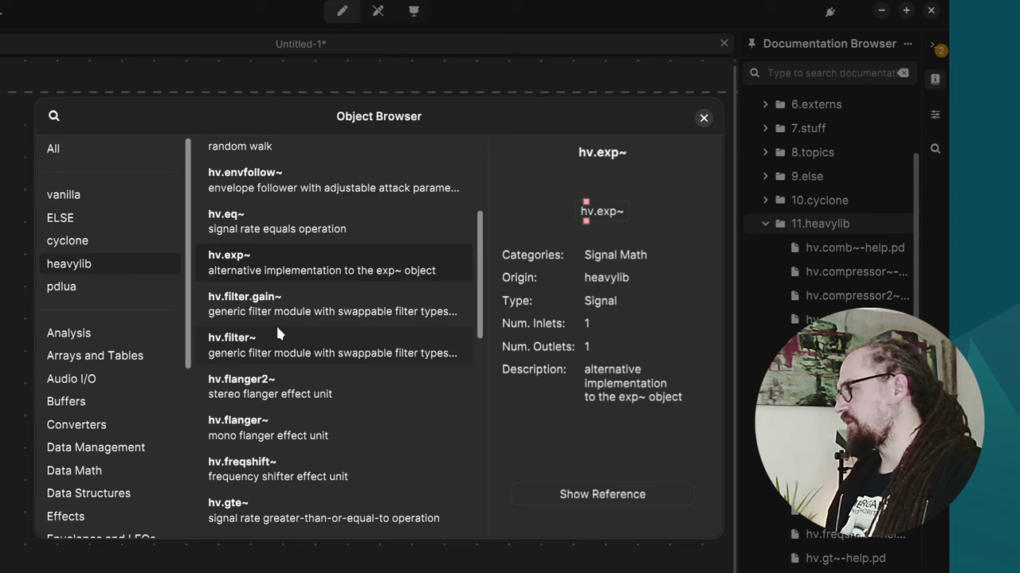
scroll(278, 317, up, 2)
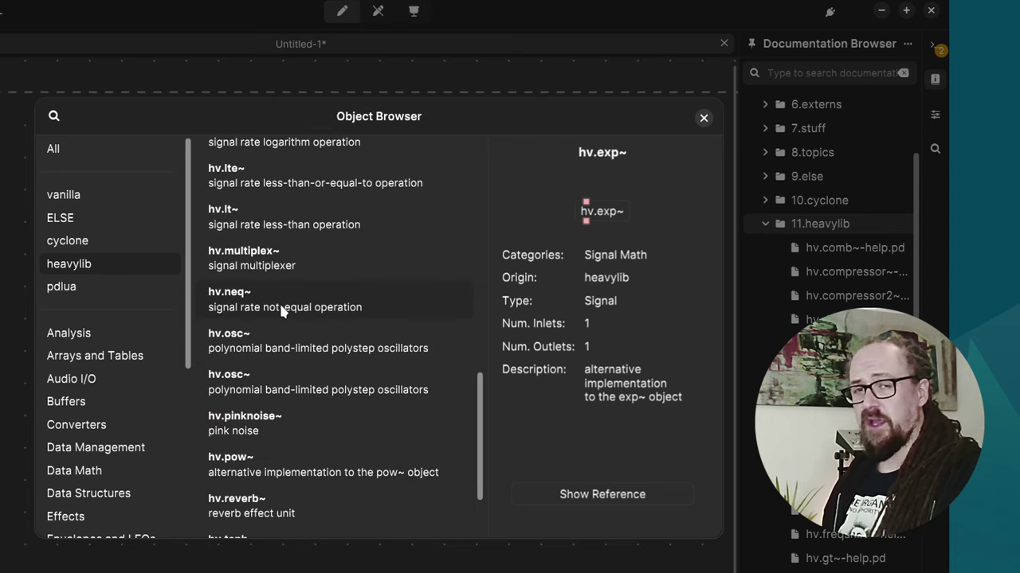
scroll(310, 289, down, 3)
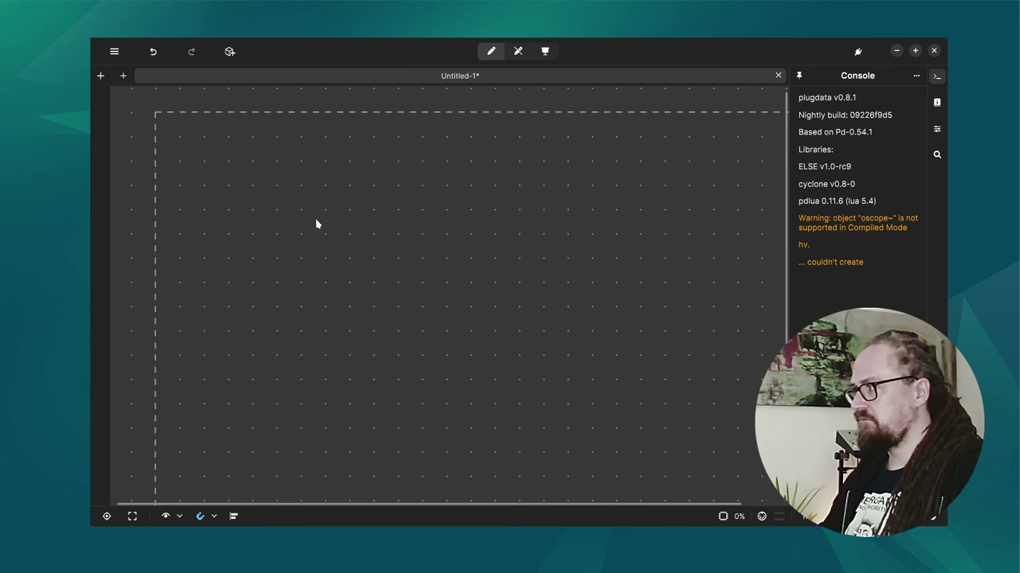
- Open Compile... and select Electro-Smith Daisy (Field board, Flash export, Big patch size)
click(123, 56)
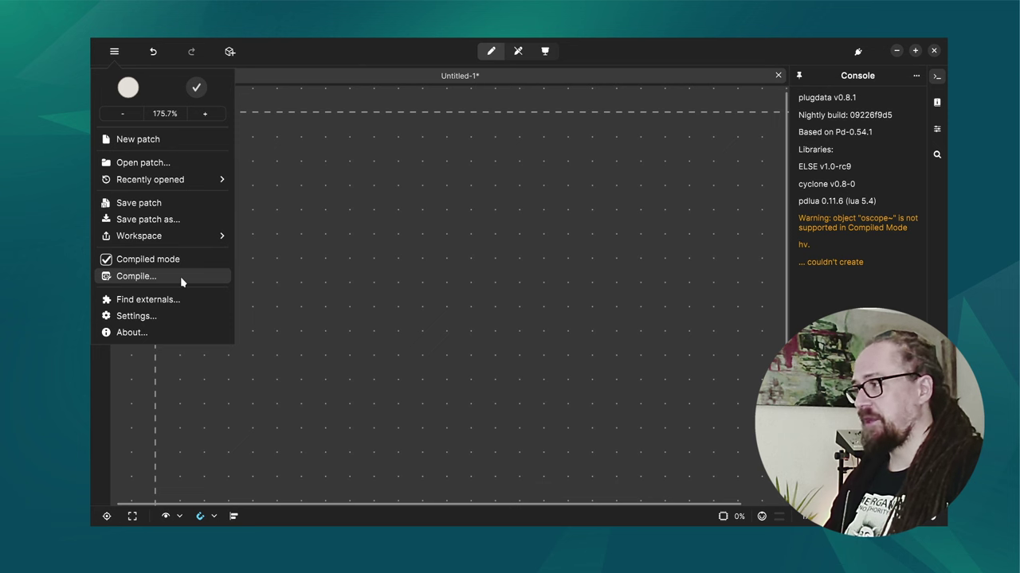
click(157, 278)
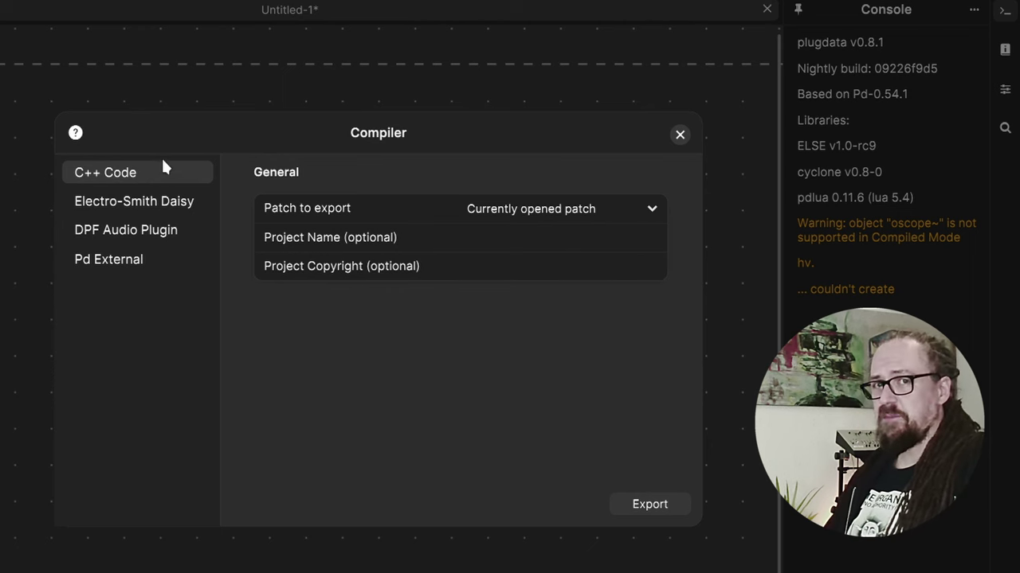
click(157, 209)
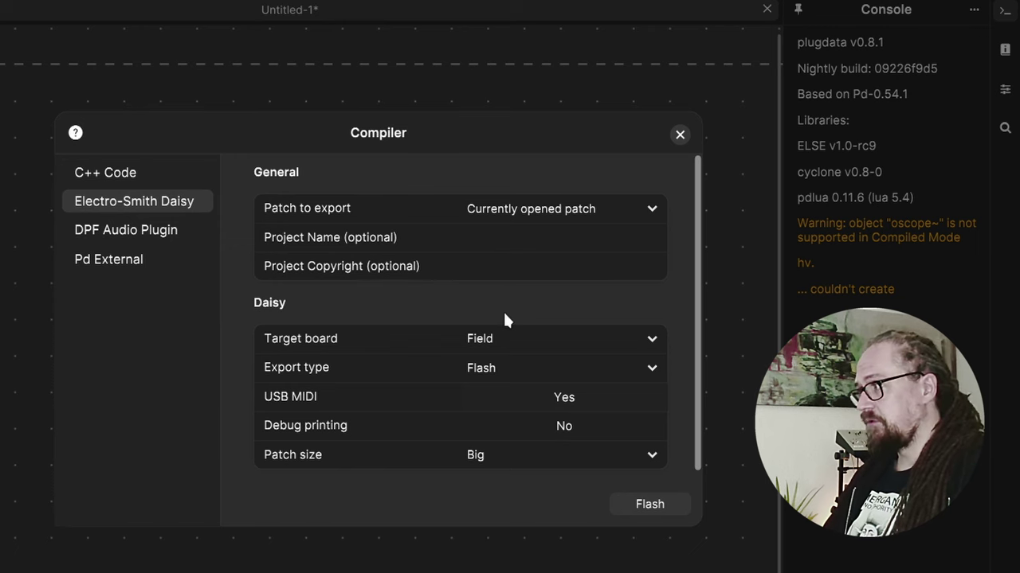
- Select the DPF Audio Plugin target and review its Binary, Effect, JACK-only settings
click(145, 231)
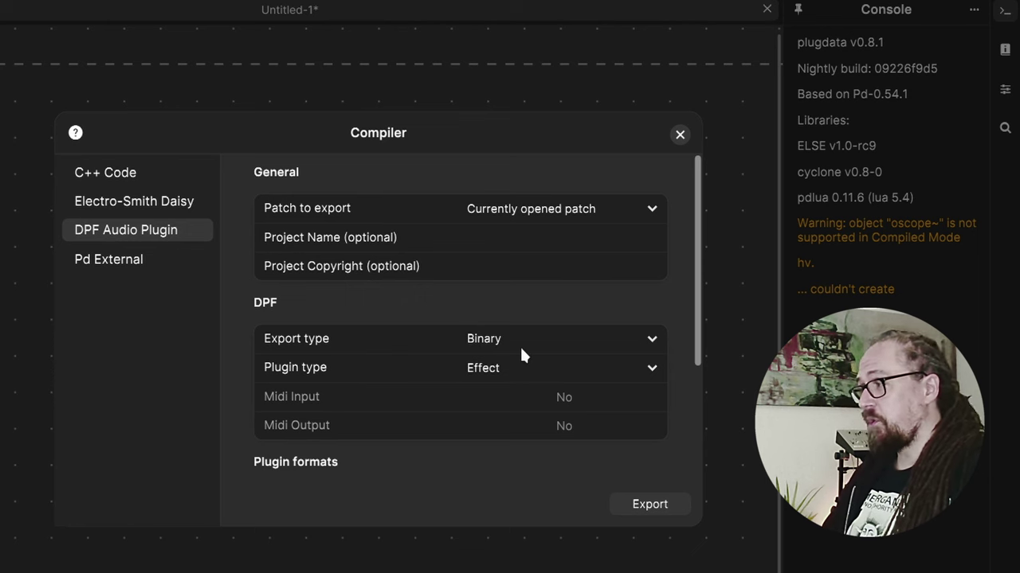
scroll(497, 345, down, 4)
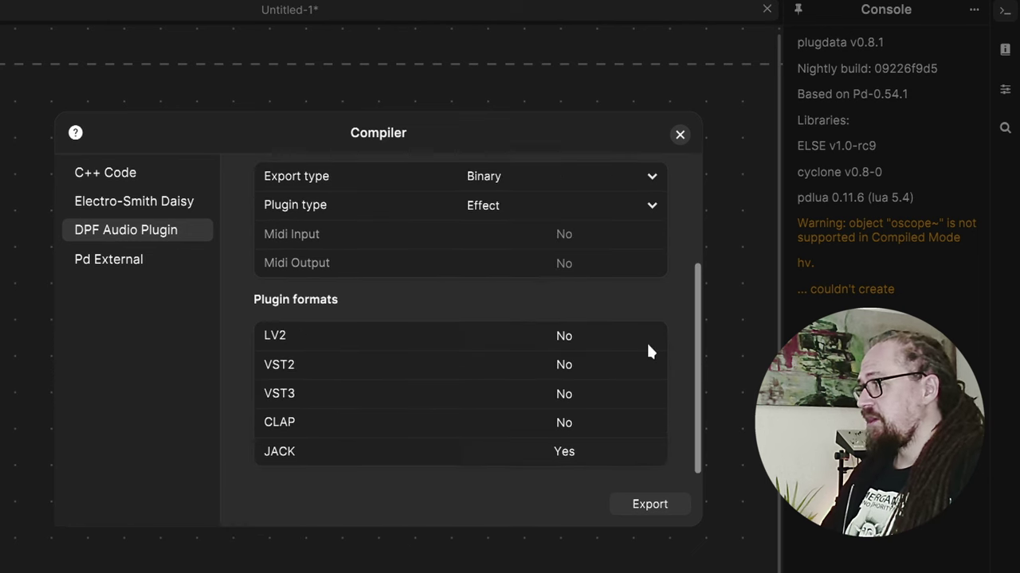
scroll(596, 413, up, 1)
scroll(593, 375, down, 1)
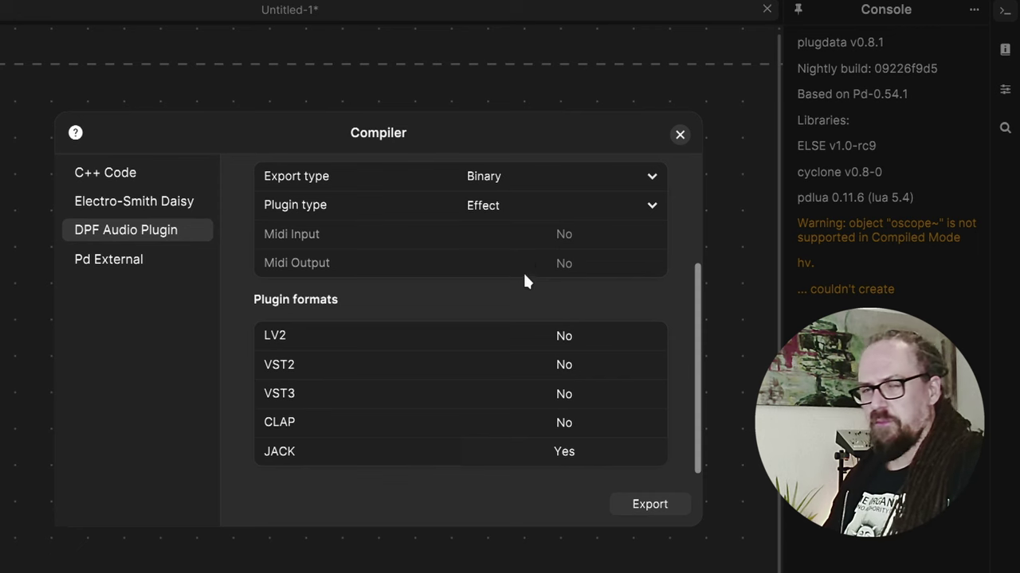
- Select the Pd External target showing Binary export and no externals-path copy
click(136, 268)
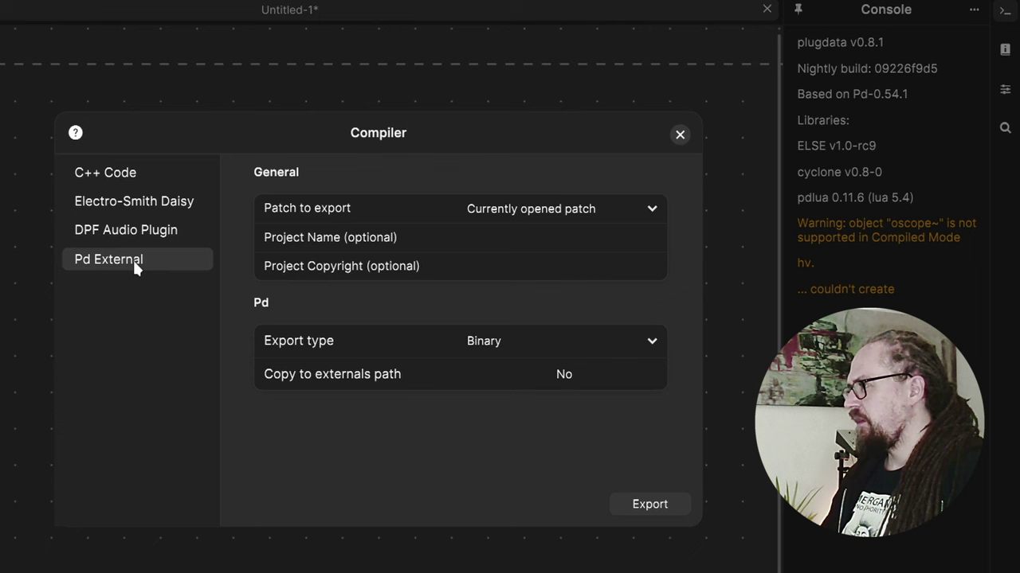